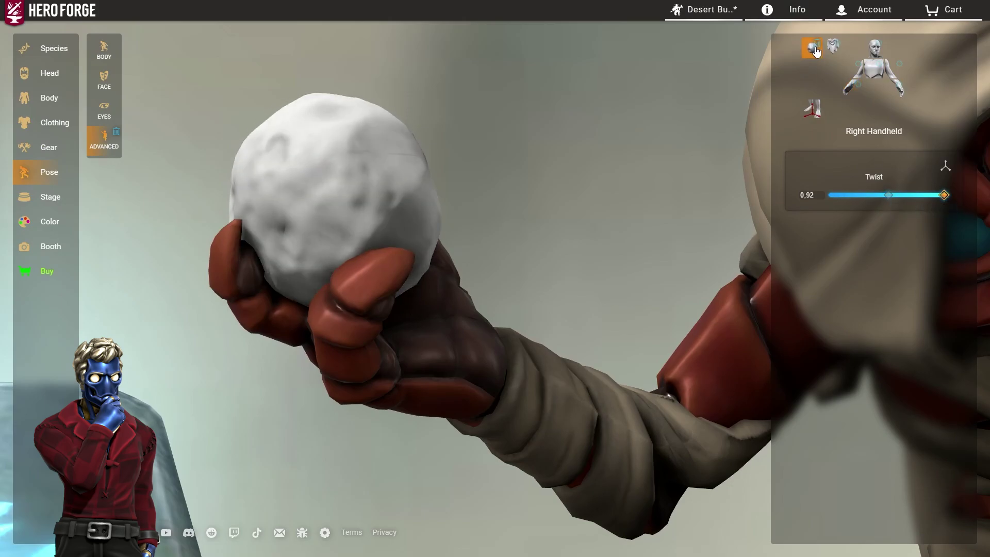
Reset the Right Handheld twist and remove the snowball from the hooded figure's hand
click(565, 212)
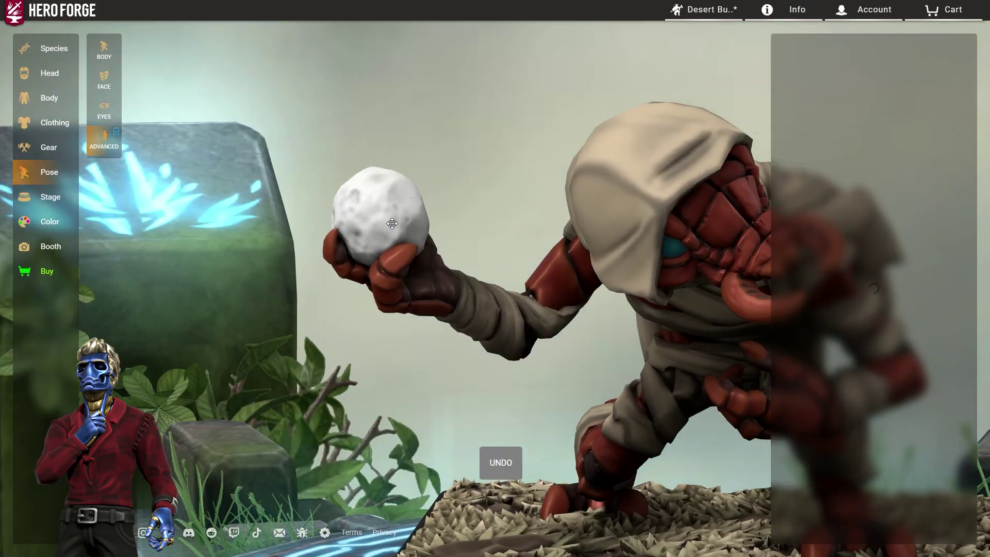
click(392, 224)
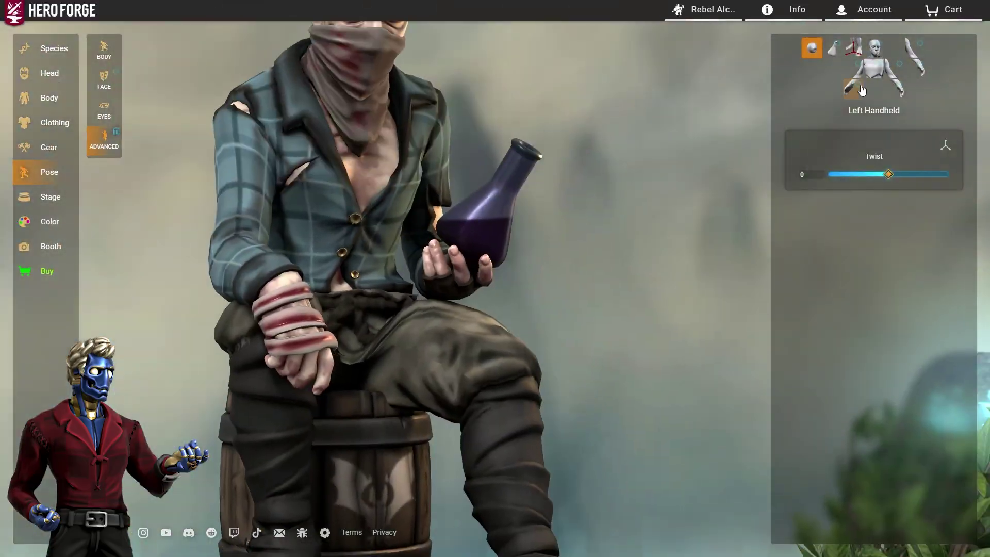
Switch to posing the golem's left arm
click(861, 91)
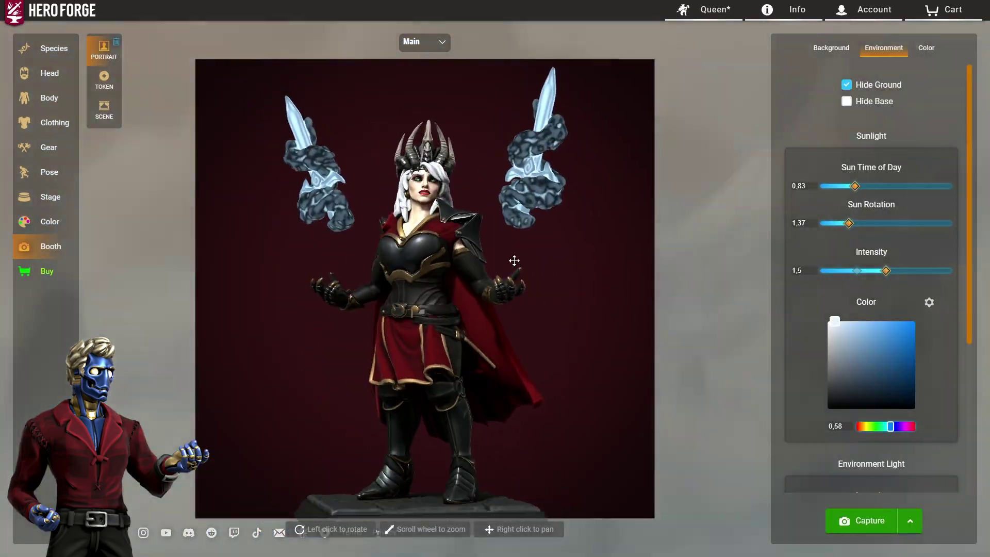
Leave the Booth portrait view and bring up the scene Light settings
click(54, 223)
click(104, 198)
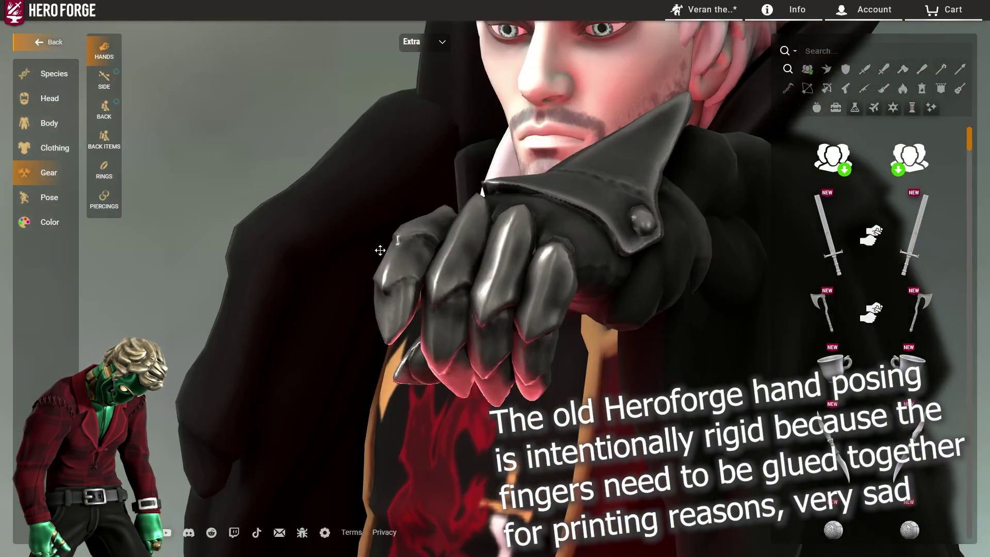
Orbit around the clawed hand, undoing the last Left Wrist pose change along the way
mouse_move(376, 244)
mouse_down()
mouse_move(555, 244)
mouse_move(84, 185)
mouse_up()
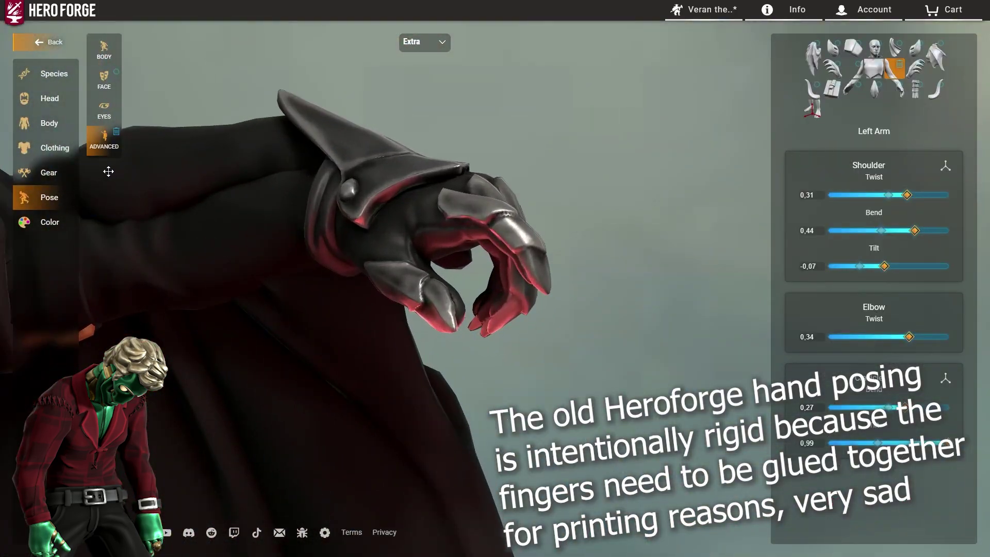
scroll(894, 410, down, 2)
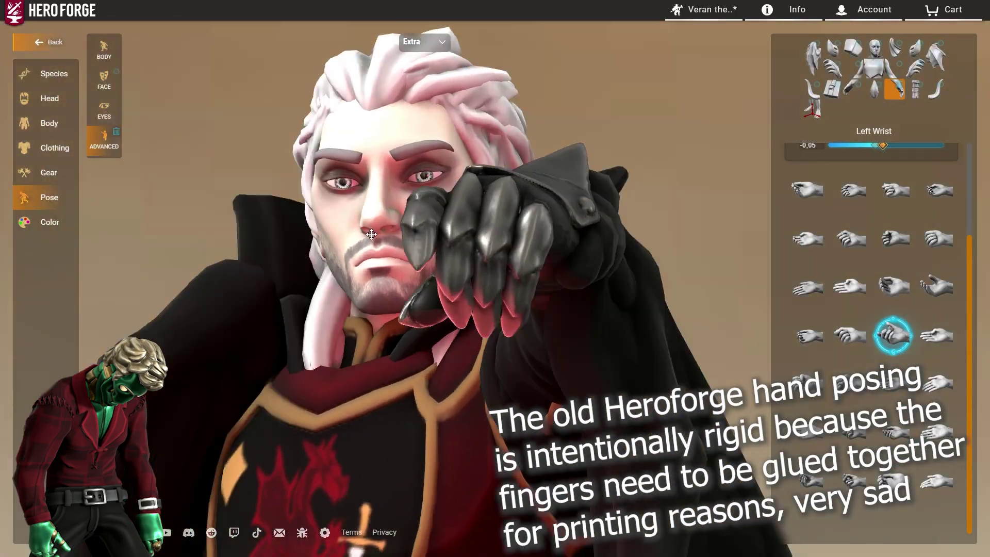
mouse_move(696, 248)
mouse_down()
mouse_move(589, 254)
mouse_move(557, 232)
mouse_move(394, 213)
mouse_move(549, 206)
mouse_move(610, 225)
mouse_move(376, 221)
mouse_move(254, 275)
mouse_move(531, 351)
mouse_move(453, 205)
mouse_move(344, 256)
mouse_move(593, 217)
mouse_move(578, 219)
mouse_up()
key(ctrl+z)
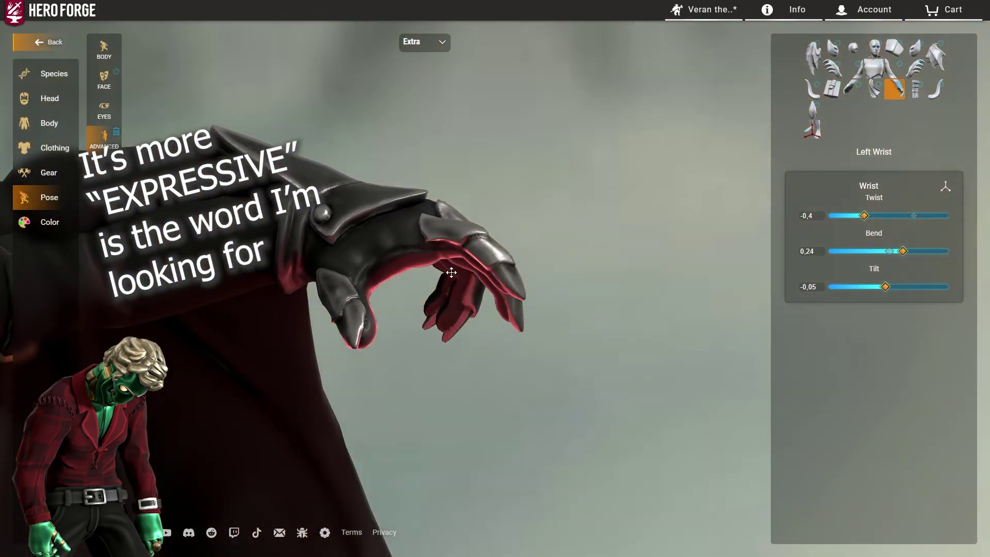
mouse_move(451, 273)
mouse_down()
mouse_move(379, 244)
mouse_move(403, 255)
mouse_move(499, 238)
mouse_up()
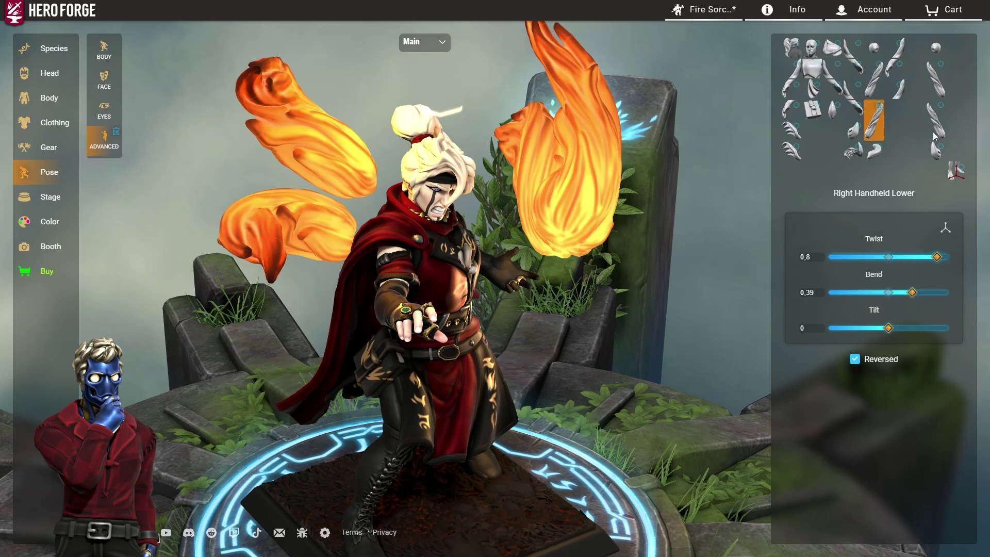
Select Right Handheld Lower on the fire sorceress for posing
click(934, 130)
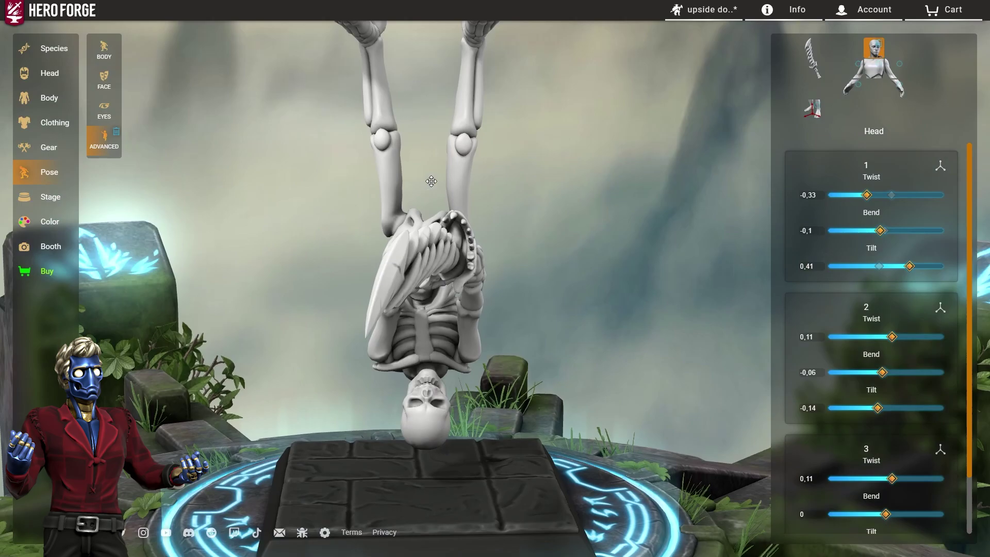
Dress the upside-down skeleton in Samurai Pants, a Knight Banneret tunic and a jacket
click(119, 228)
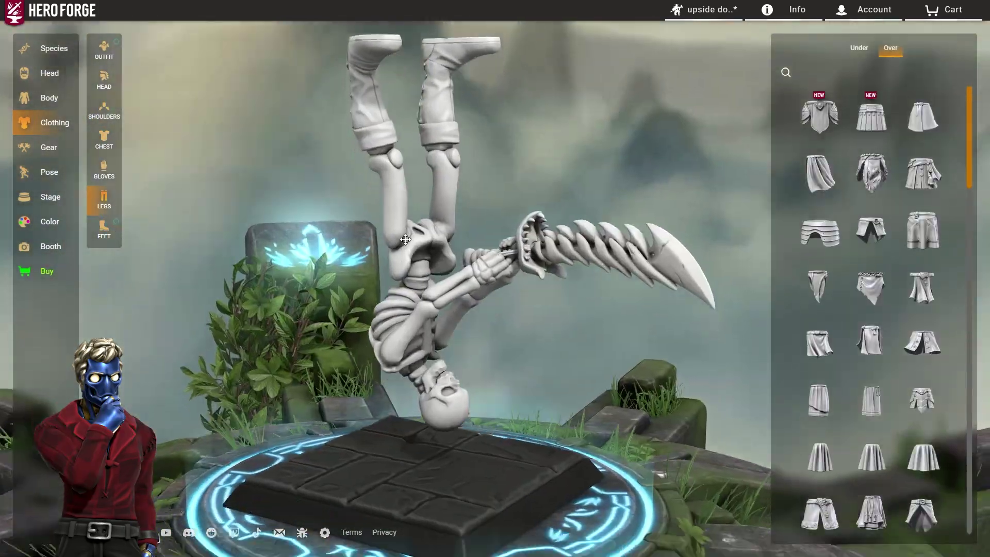
click(852, 342)
scroll(857, 348, up, 2)
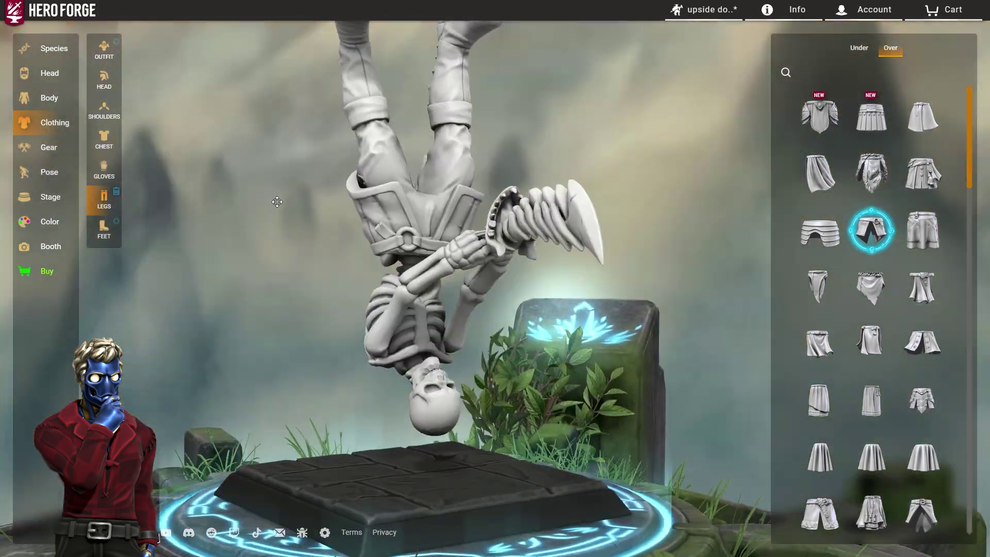
click(805, 203)
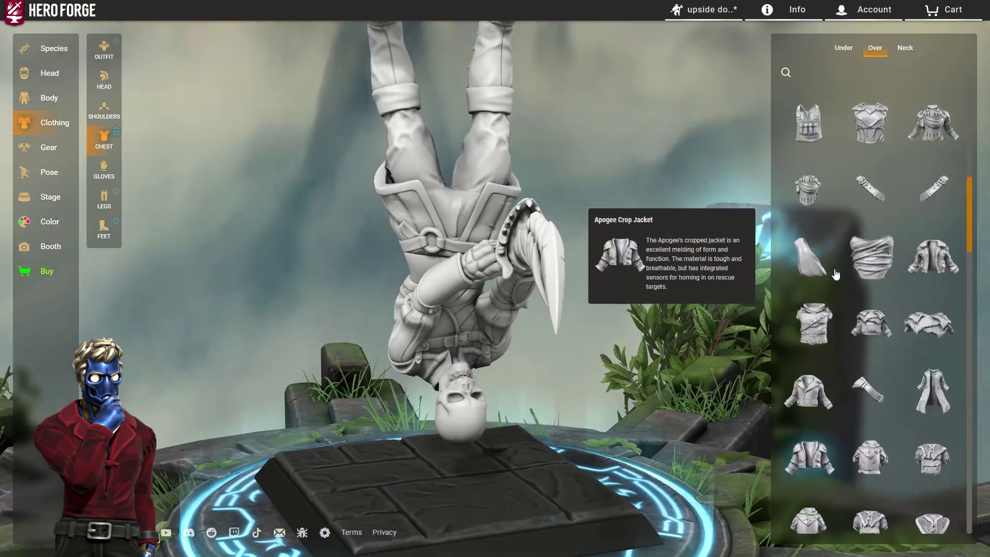
scroll(860, 395, down, 5)
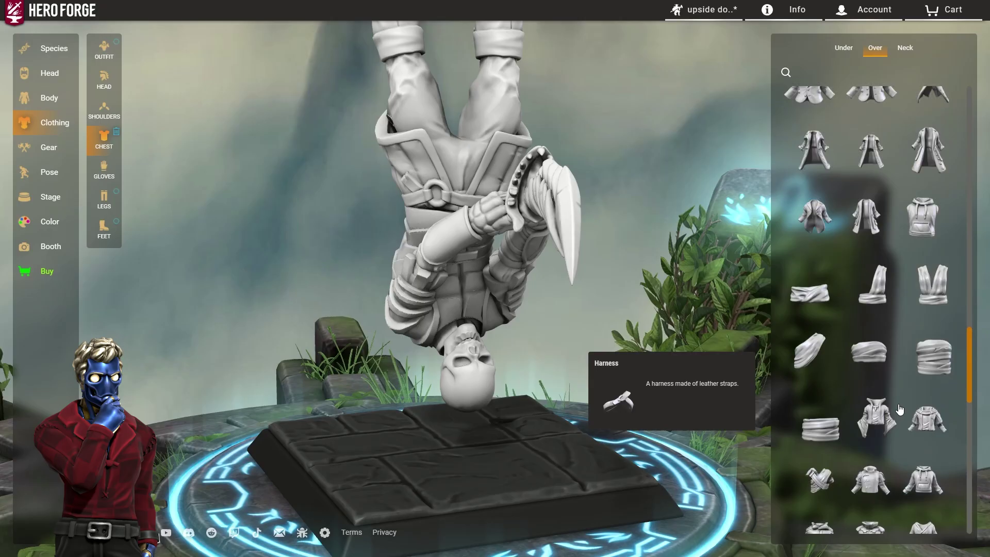
click(899, 410)
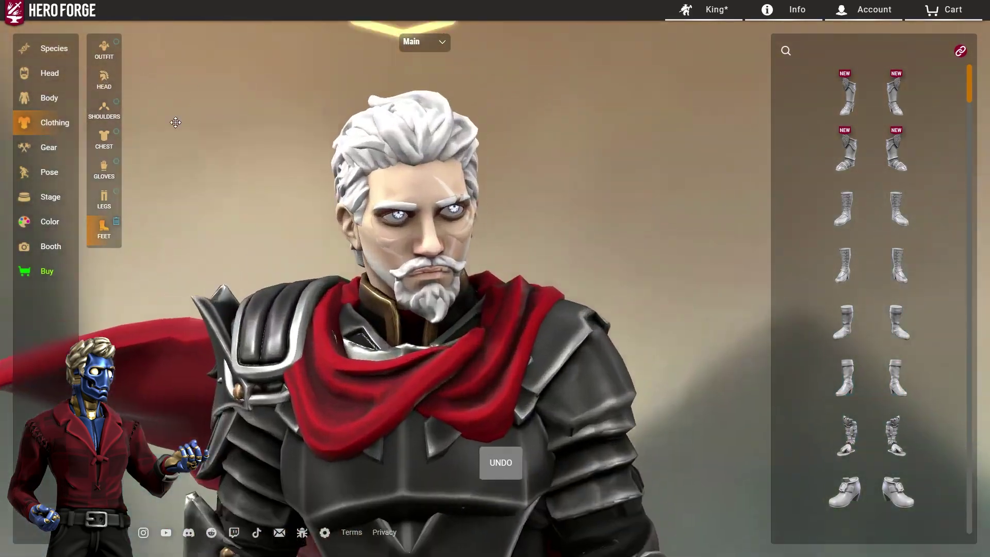
Bring up the King's face expression settings in Pose > Face
click(50, 179)
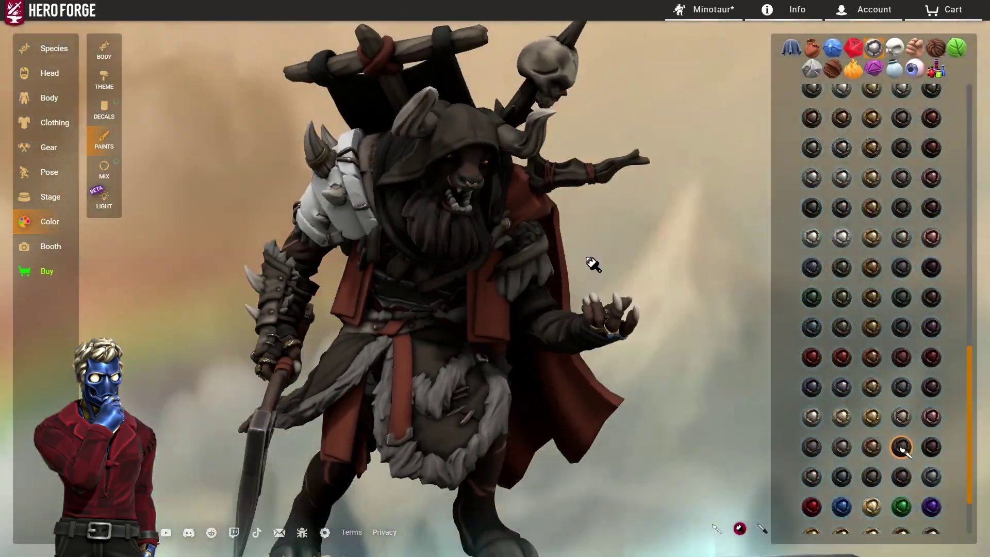
Orbit and zoom around the minotaur, viewing it head-on and from its left side
drag(592, 265, 360, 198)
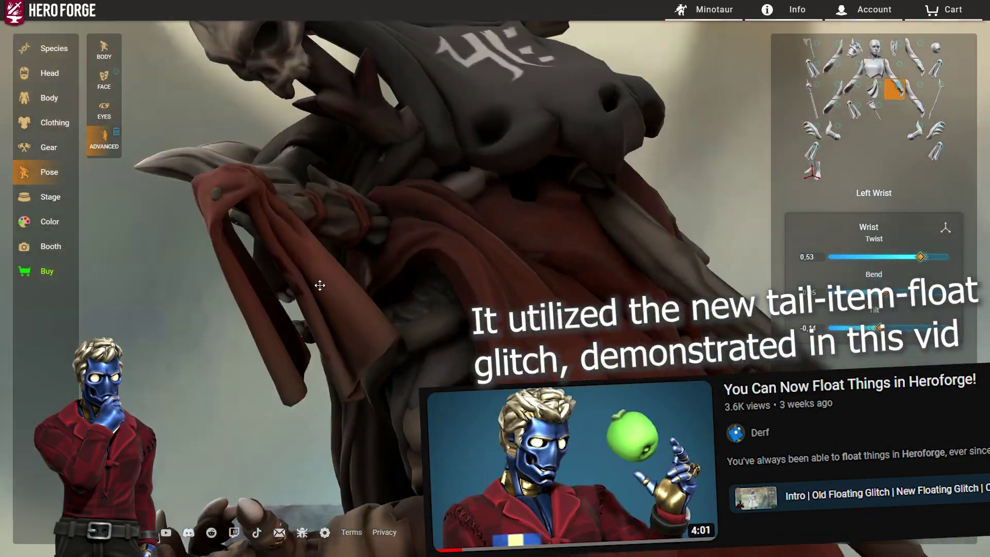
scroll(503, 319, down, 5)
scroll(515, 237, down, 3)
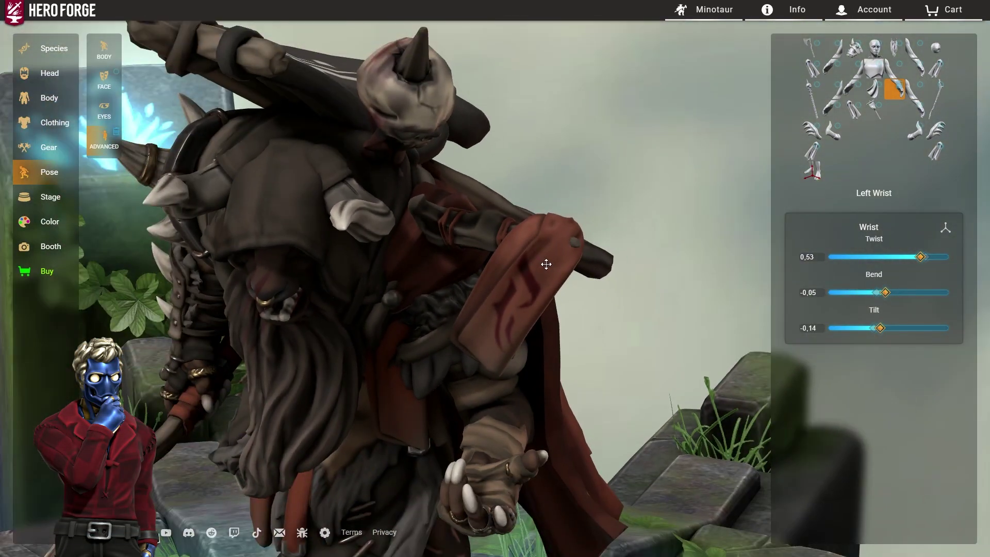
drag(496, 278, 540, 256)
mouse_move(515, 294)
mouse_down()
mouse_move(277, 325)
mouse_move(391, 336)
mouse_move(683, 263)
mouse_move(606, 316)
mouse_move(462, 349)
mouse_move(482, 240)
mouse_move(571, 293)
mouse_move(547, 329)
mouse_up()
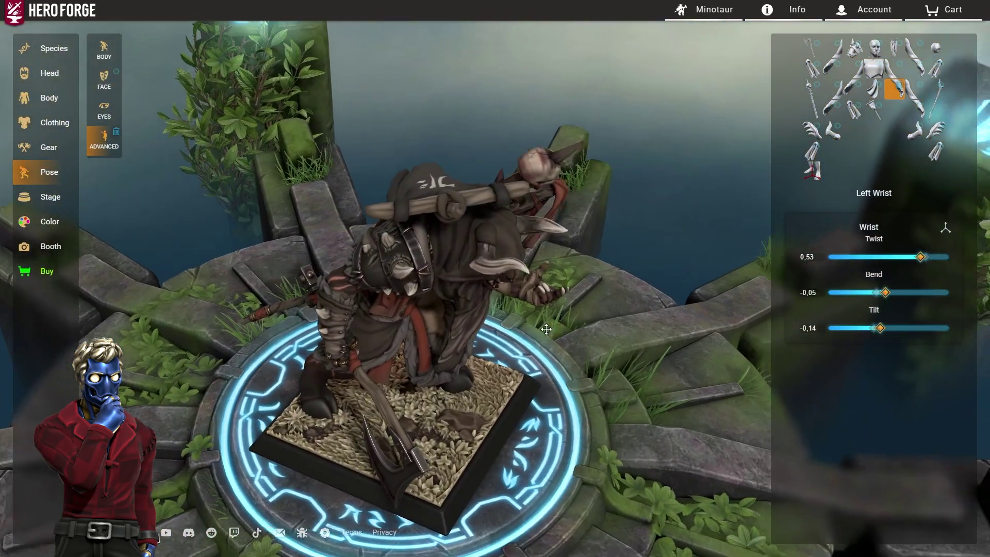
drag(517, 279, 489, 264)
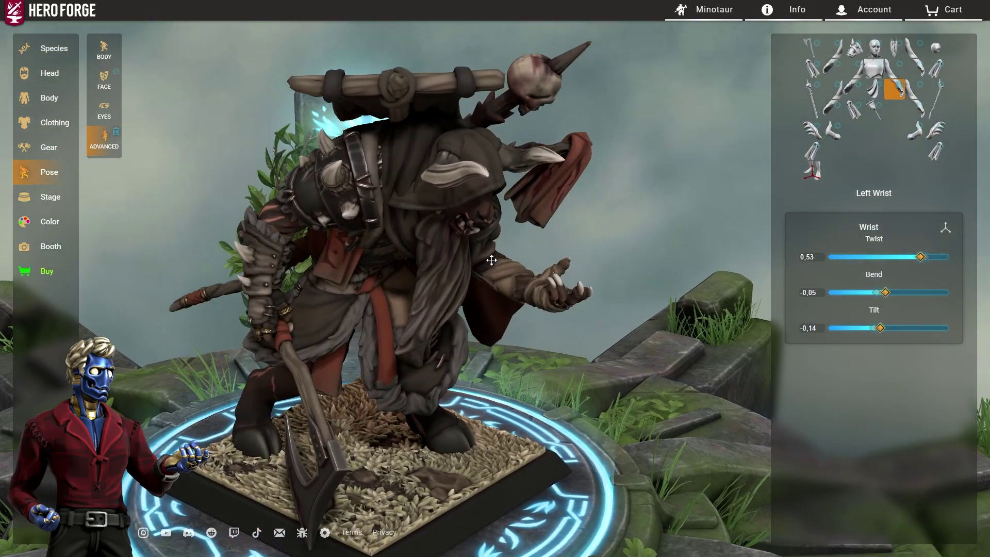
mouse_move(564, 279)
mouse_down()
mouse_move(436, 254)
mouse_move(294, 265)
mouse_move(352, 259)
mouse_move(544, 292)
mouse_move(465, 312)
mouse_move(409, 281)
mouse_move(514, 285)
mouse_move(418, 290)
mouse_move(429, 281)
mouse_up()
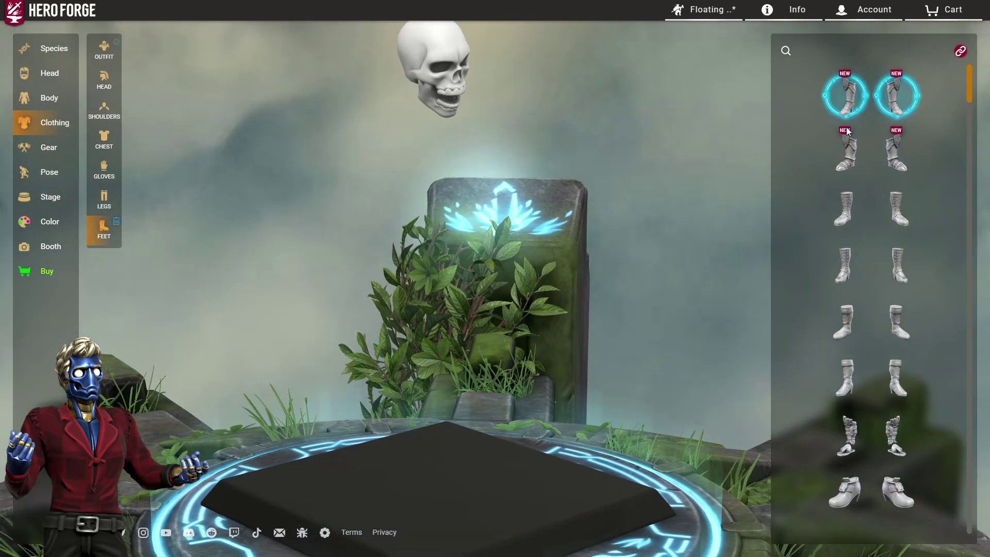
Give the floating skull figure boots and browse leg, outer chest and shoulder armour pieces
click(847, 136)
click(105, 198)
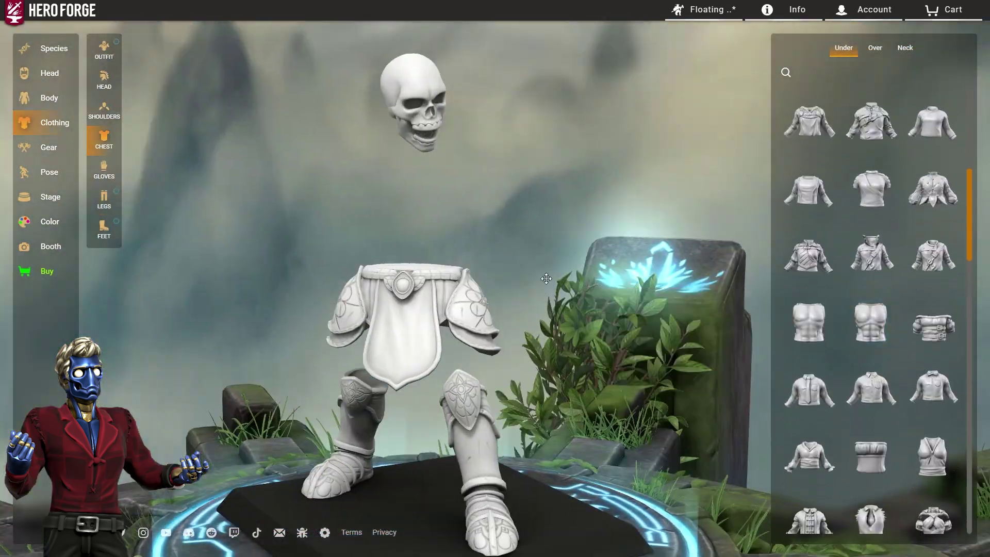
click(876, 47)
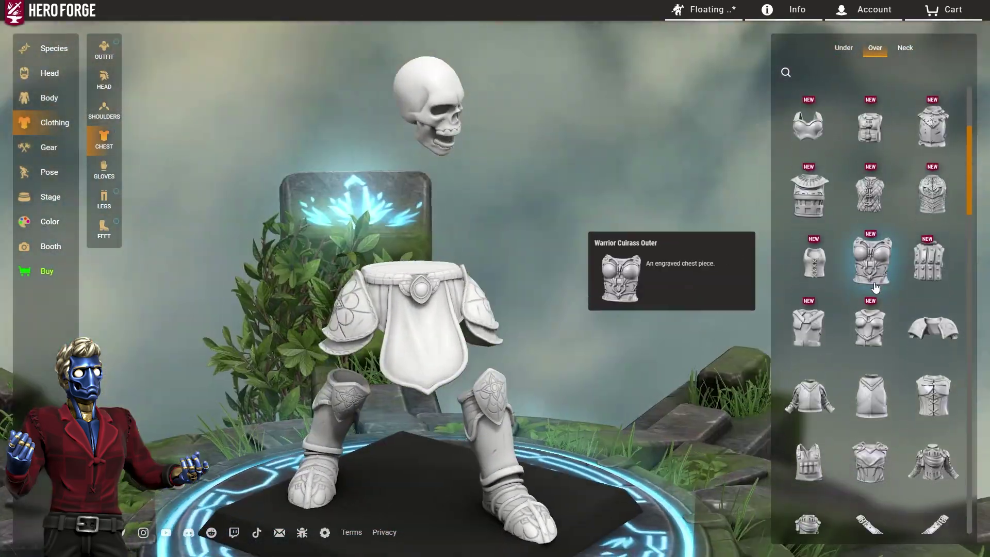
scroll(866, 317, down, 5)
scroll(826, 353, down, 5)
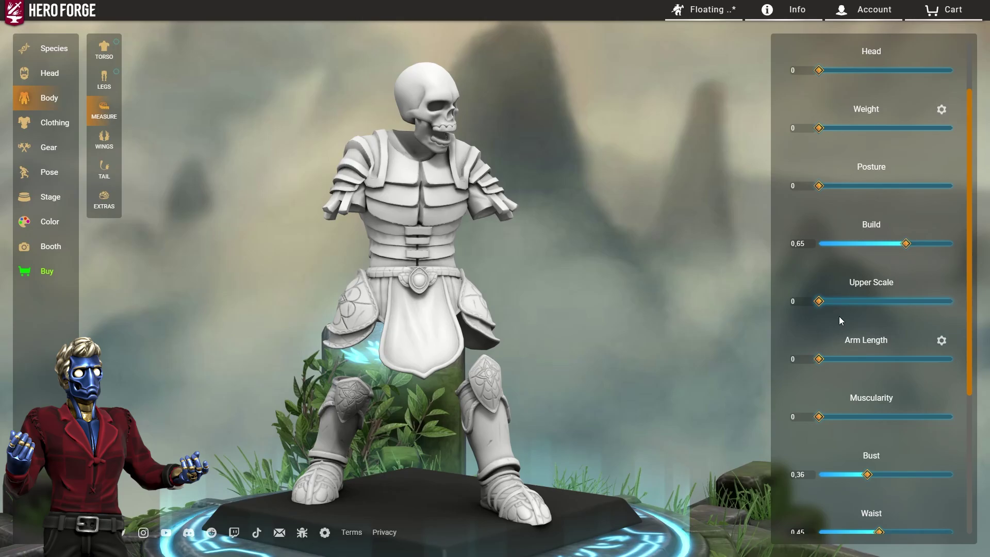
click(103, 111)
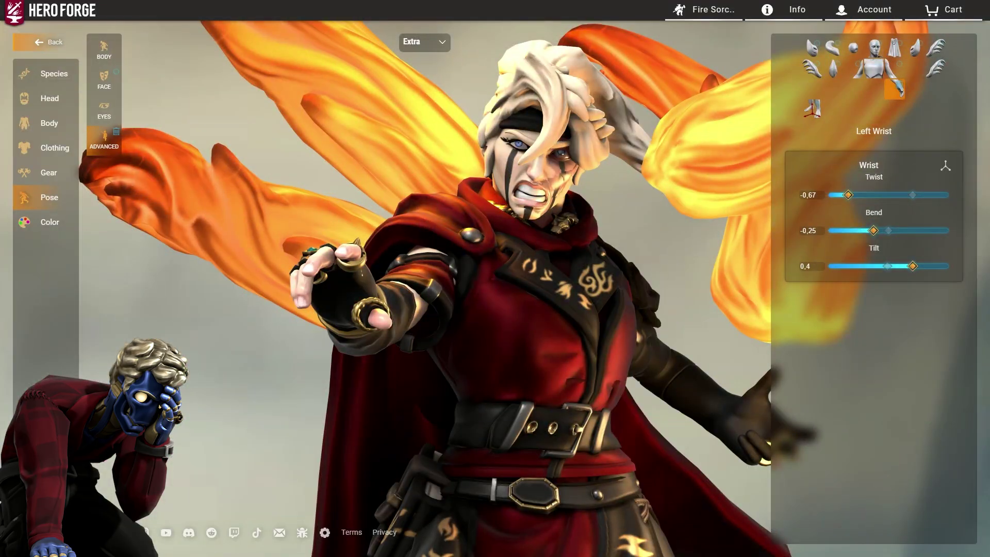
scroll(310, 205, down, 5)
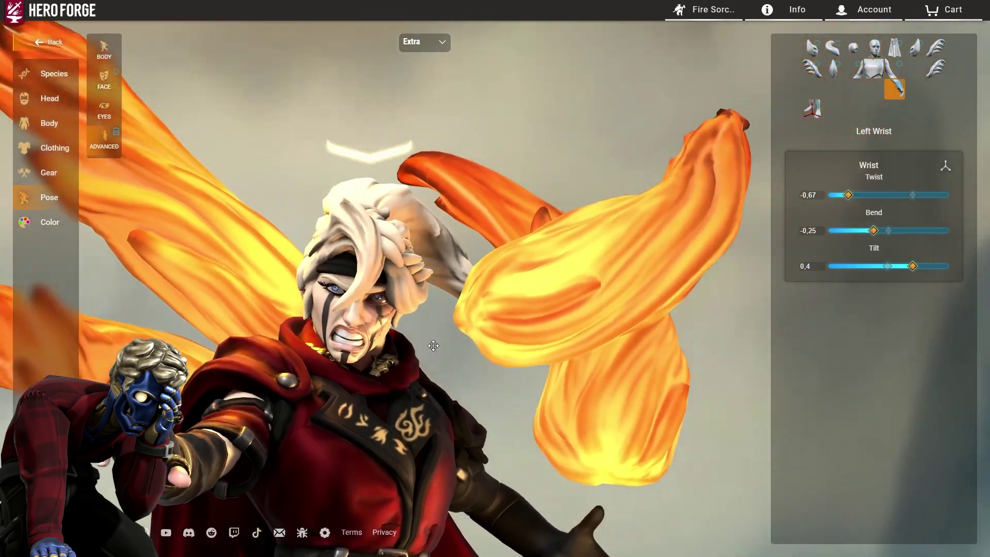
View the fire sorceress from above, then orbit around her outstretched arm
mouse_move(311, 205)
mouse_down()
mouse_move(644, 378)
mouse_move(284, 258)
mouse_move(493, 295)
mouse_up()
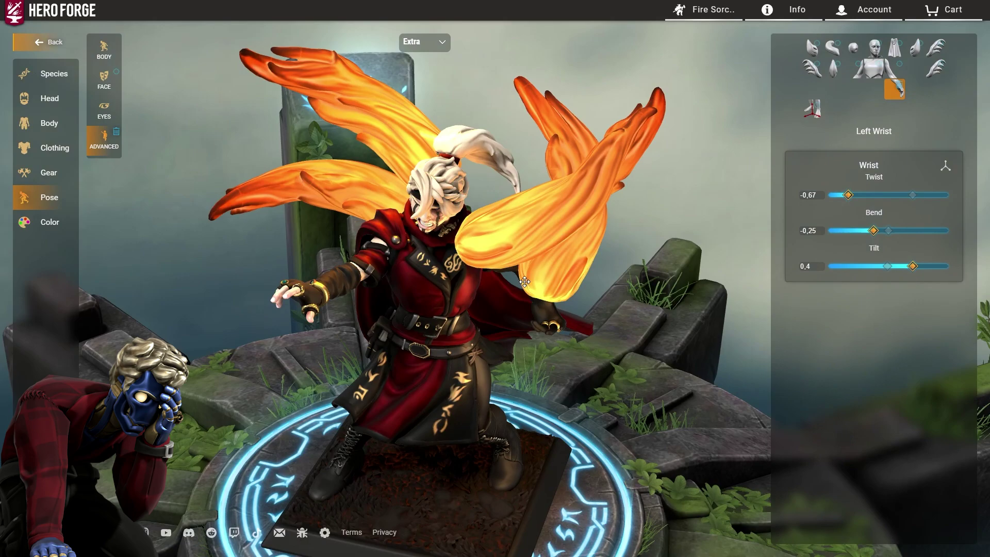
scroll(492, 295, up, 3)
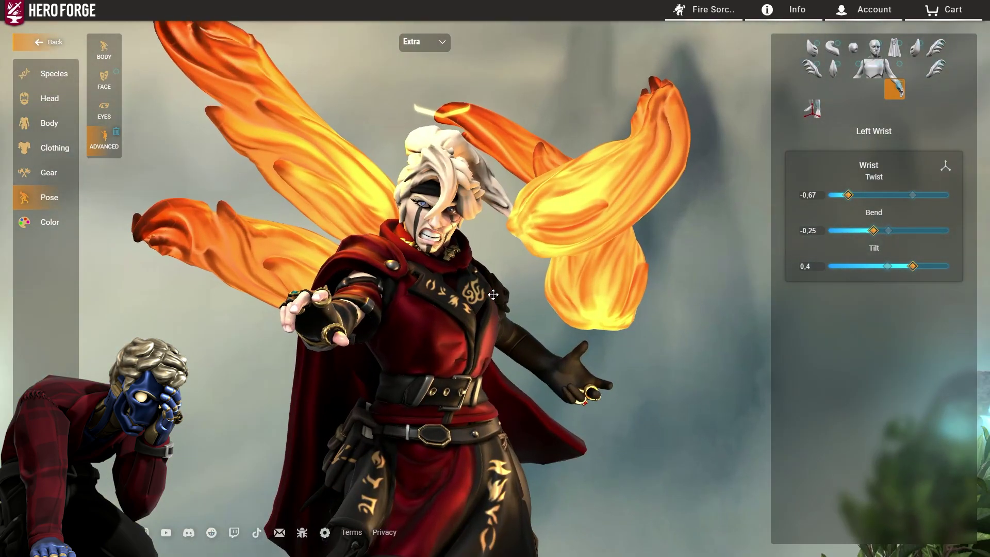
drag(492, 295, 349, 307)
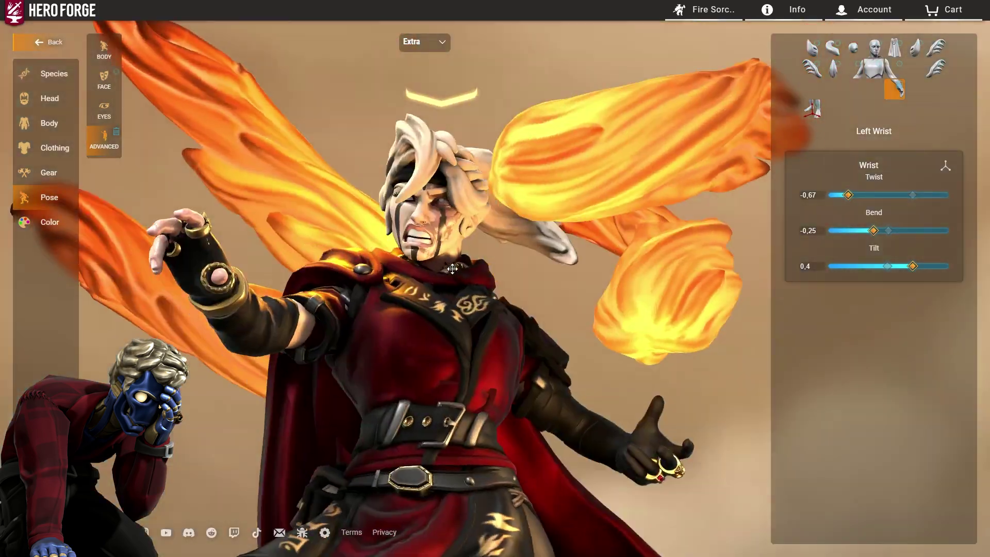